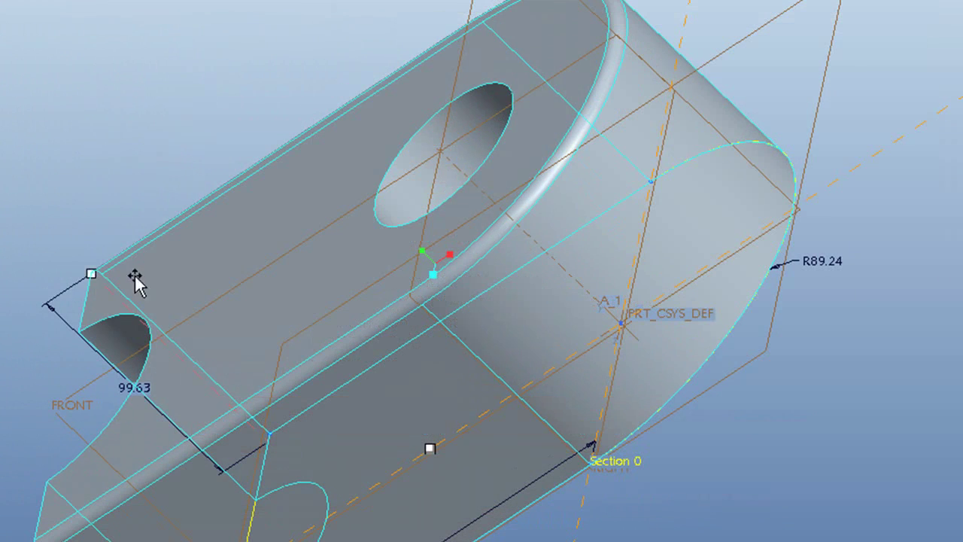
# - Dynamically adjust the extrusion depth of the rounded link body
pyautogui.moveTo(90, 276)
pyautogui.mouseDown()
pyautogui.moveTo(188, 342)
pyautogui.moveTo(86, 258)
pyautogui.moveTo(94, 263)
pyautogui.mouseUp()
pyautogui.moveTo(215, 318); pyautogui.dragTo(134, 272)
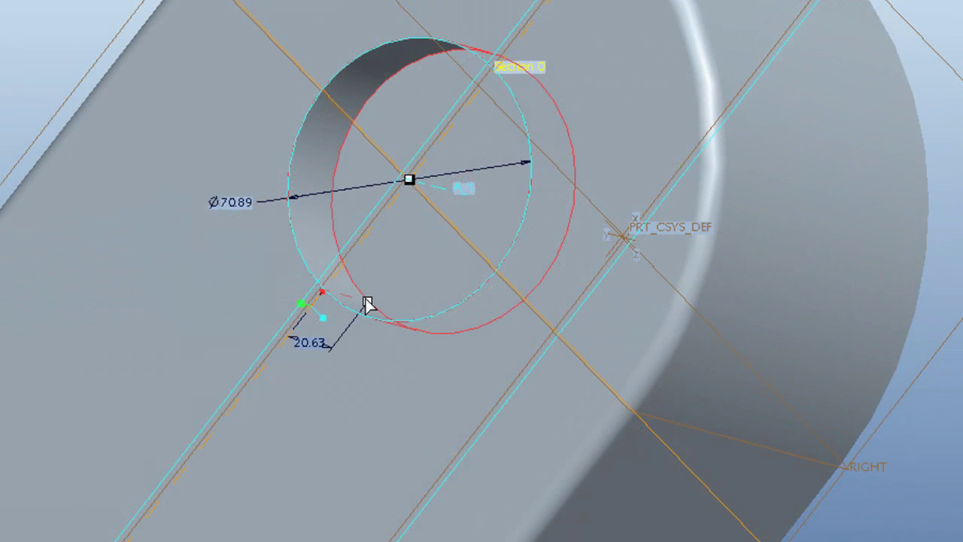
# - Dynamically deepen the circular cut to about 25.5 and adjust the link body's extrusion depth
pyautogui.moveTo(367, 301); pyautogui.dragTo(501, 321)
pyautogui.moveTo(419, 314); pyautogui.dragTo(377, 310)
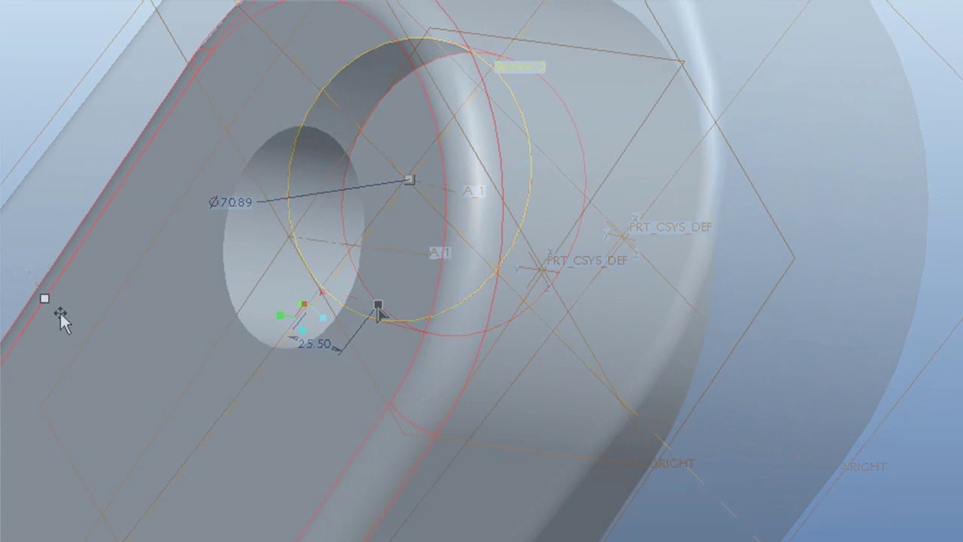
pyautogui.moveTo(42, 296); pyautogui.dragTo(100, 310)
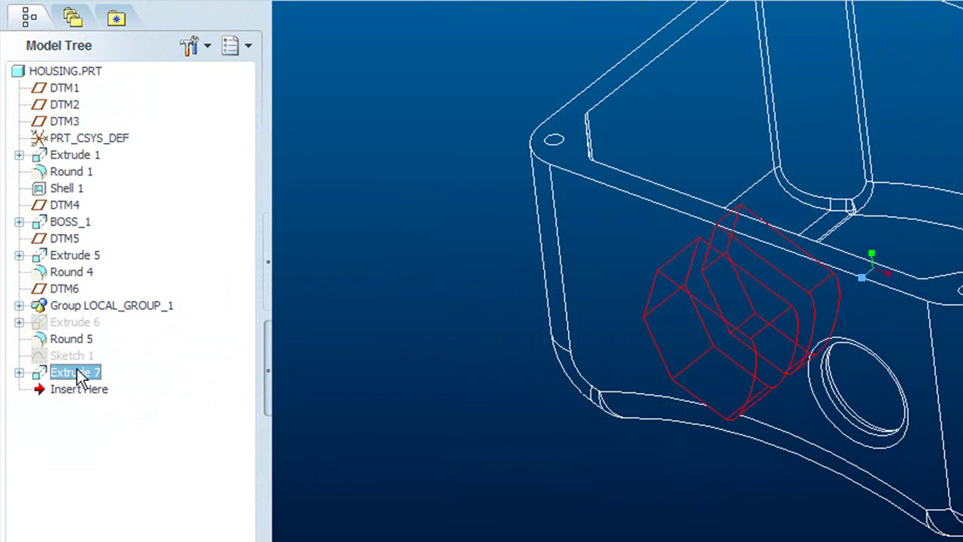
# - Open Extrude 7 of the housing for dynamic editing and reposition its section on the wall
pyautogui.rightClick(77, 370)
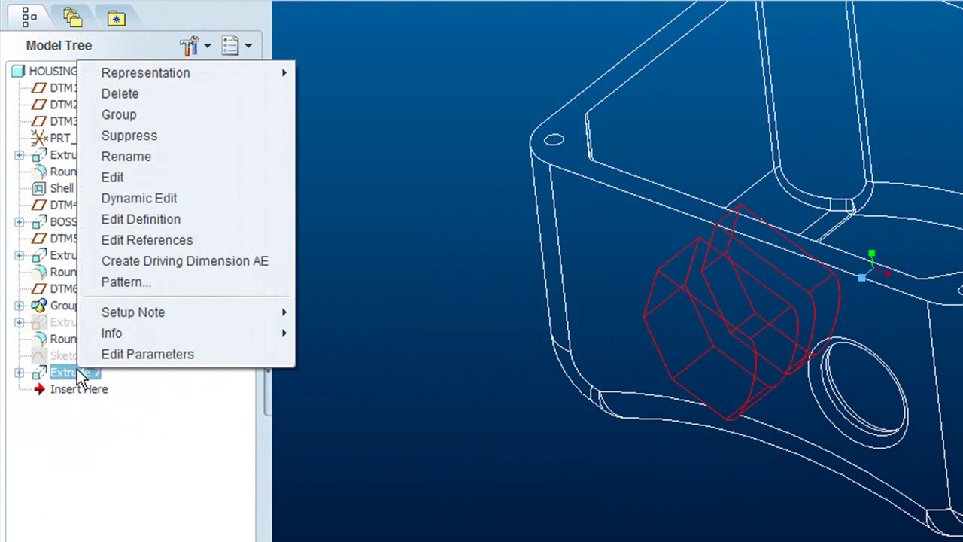
pyautogui.click(136, 201)
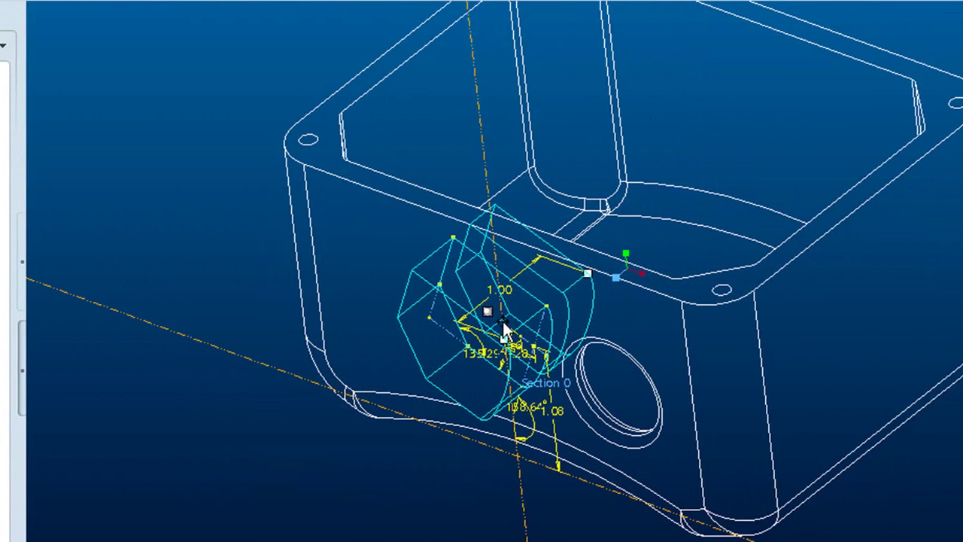
pyautogui.moveTo(452, 342); pyautogui.dragTo(417, 282)
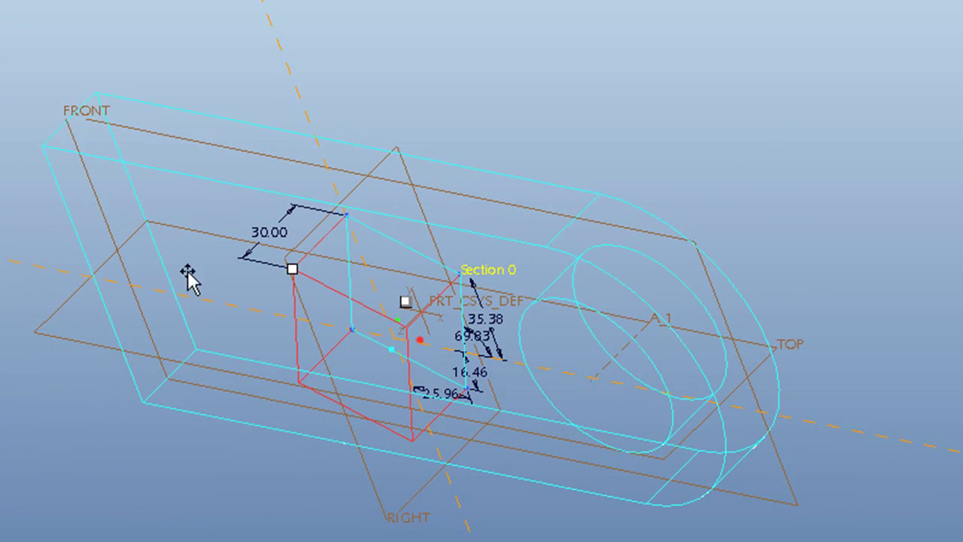
# - Dynamically reduce the small block's extrusion depth to about 28.63, and reopen the block to try moving its section
pyautogui.moveTo(293, 271); pyautogui.dragTo(311, 282)
pyautogui.click(565, 93)
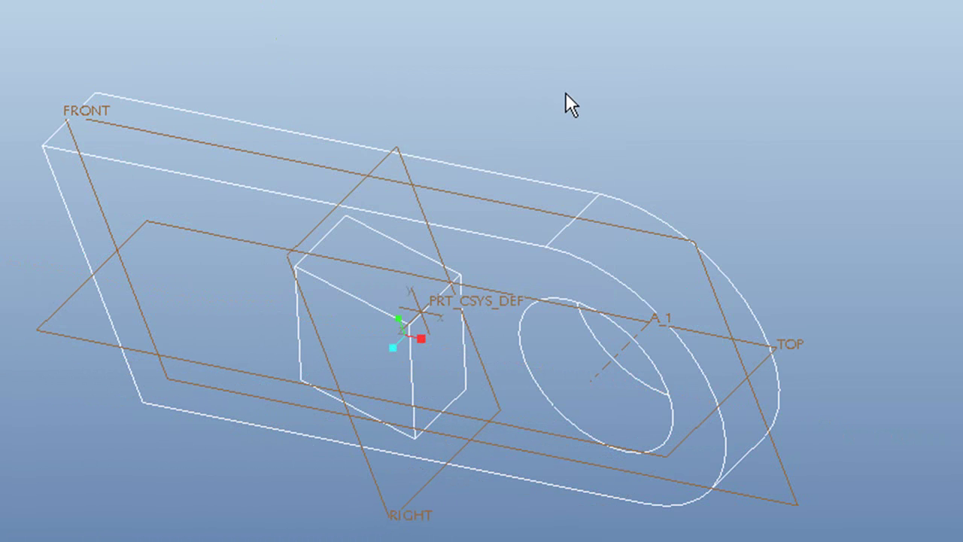
pyautogui.click(312, 342)
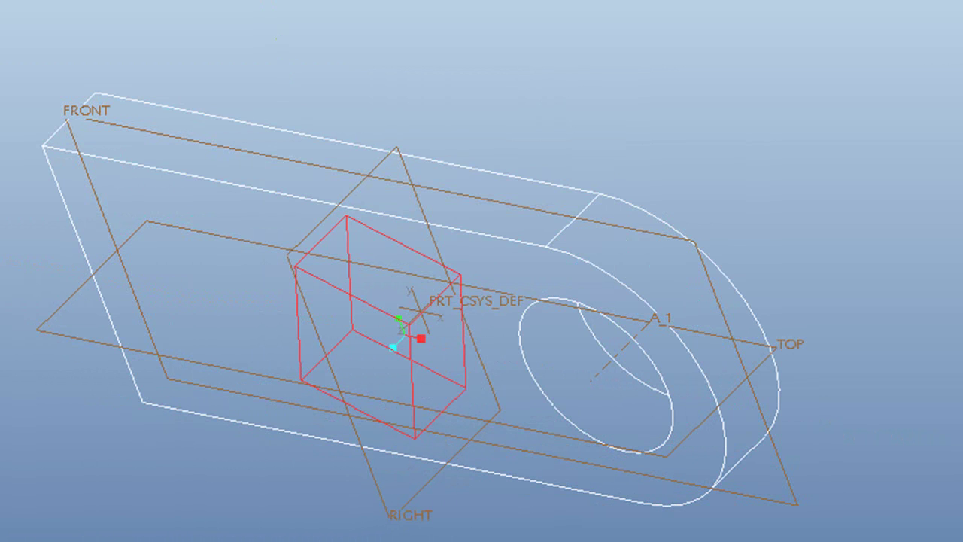
pyautogui.doubleClick(363, 323)
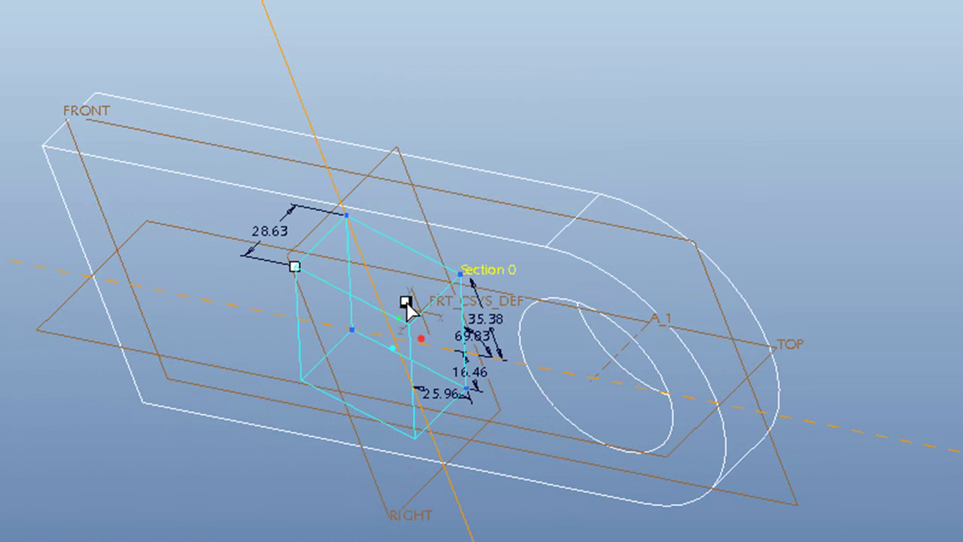
pyautogui.moveTo(406, 303); pyautogui.dragTo(406, 302)
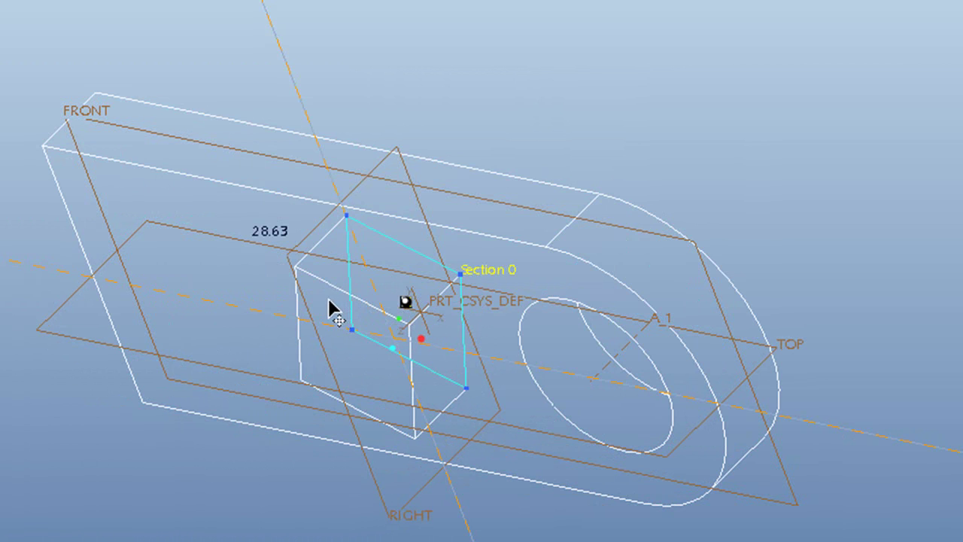
pyautogui.click(518, 102)
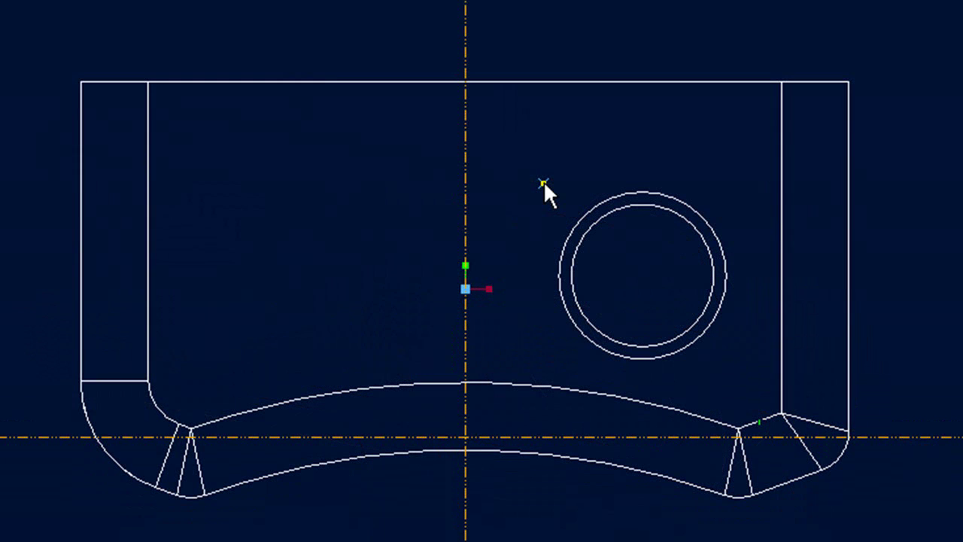
# - Sketch a slanted rectangle from three corner points beside the housing's round opening, and start a Center and Point circle
pyautogui.click(544, 183)
pyautogui.click(497, 309)
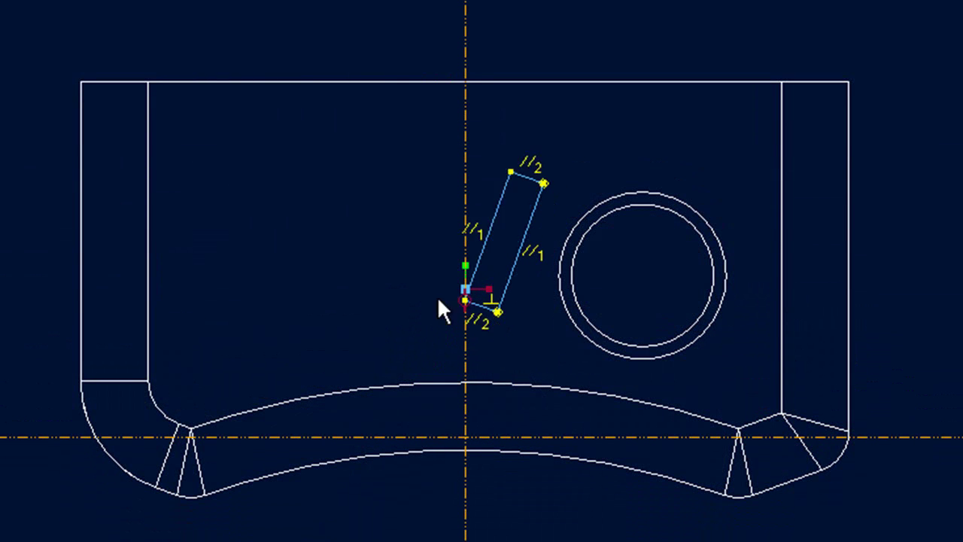
pyautogui.click(324, 288)
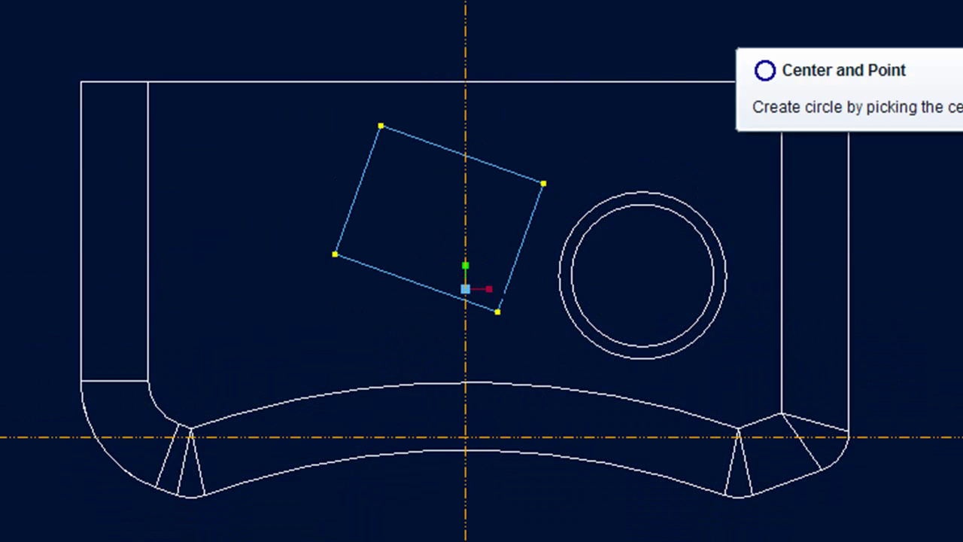
pyautogui.click(873, 23)
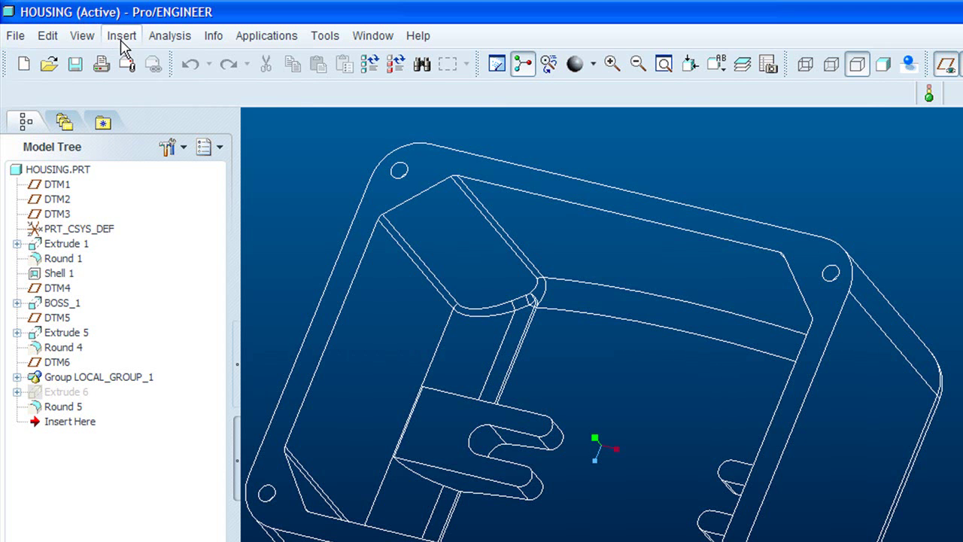
# - Insert the user-defined feature boss_udf.gph into the housing with advanced reference configuration
pyautogui.click(122, 38)
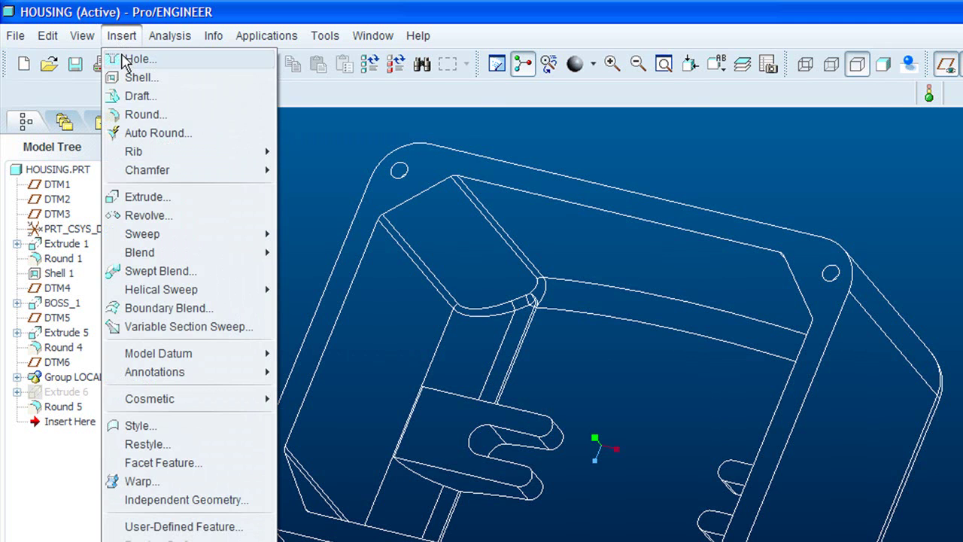
pyautogui.click(181, 526)
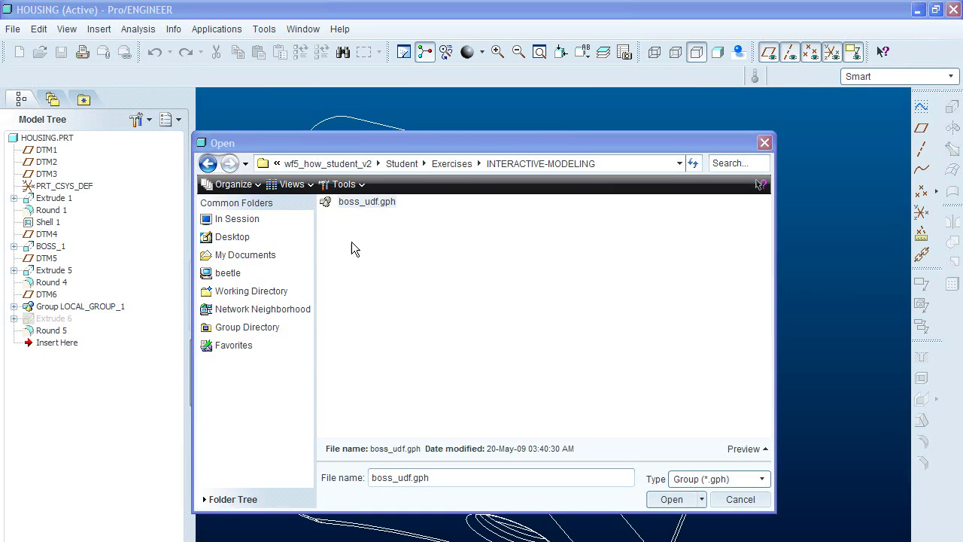
pyautogui.click(357, 205)
pyautogui.click(666, 499)
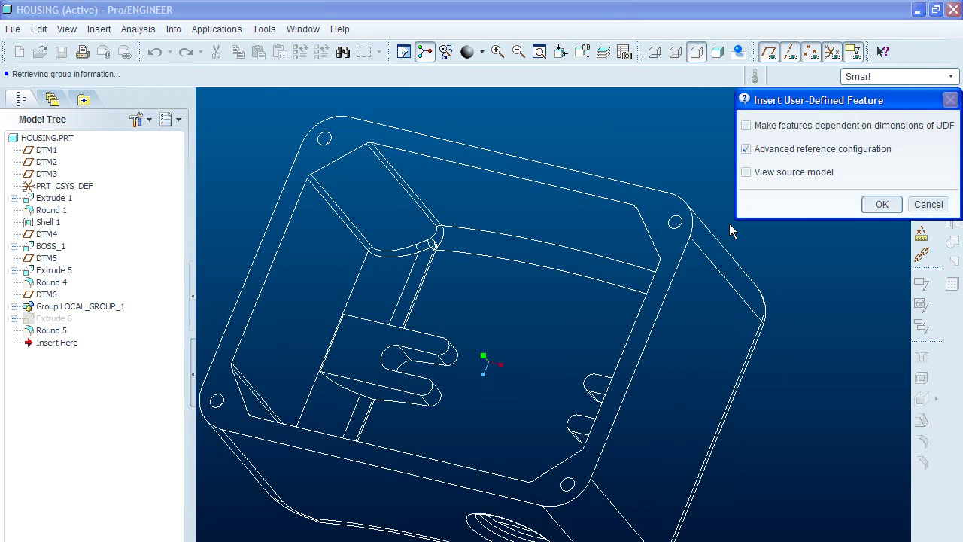
pyautogui.click(882, 204)
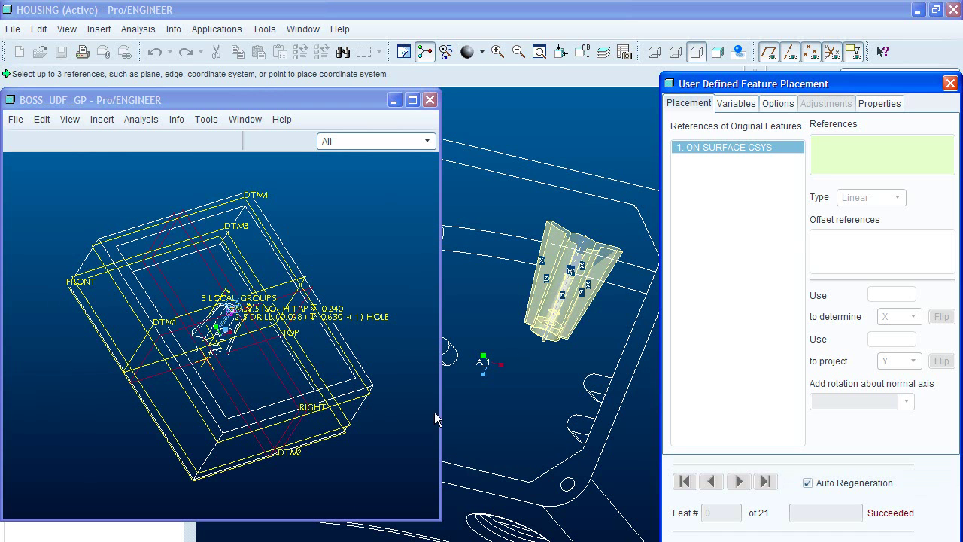
# - Shrink the BOSS_UDF_GP source window and place the feature's ON-SURFACE CSYS on the shell's inner floor surface
pyautogui.moveTo(441, 518); pyautogui.dragTo(257, 415)
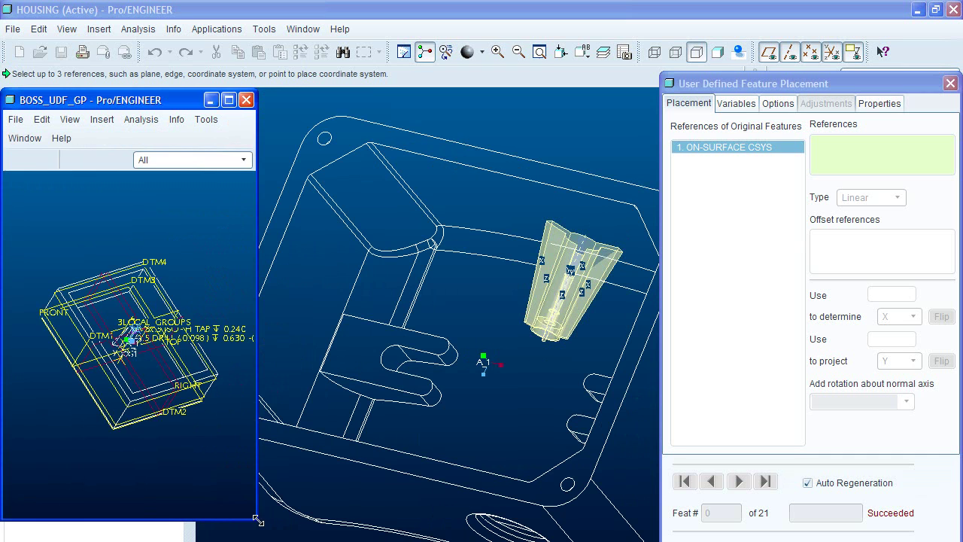
pyautogui.moveTo(257, 521); pyautogui.dragTo(209, 435)
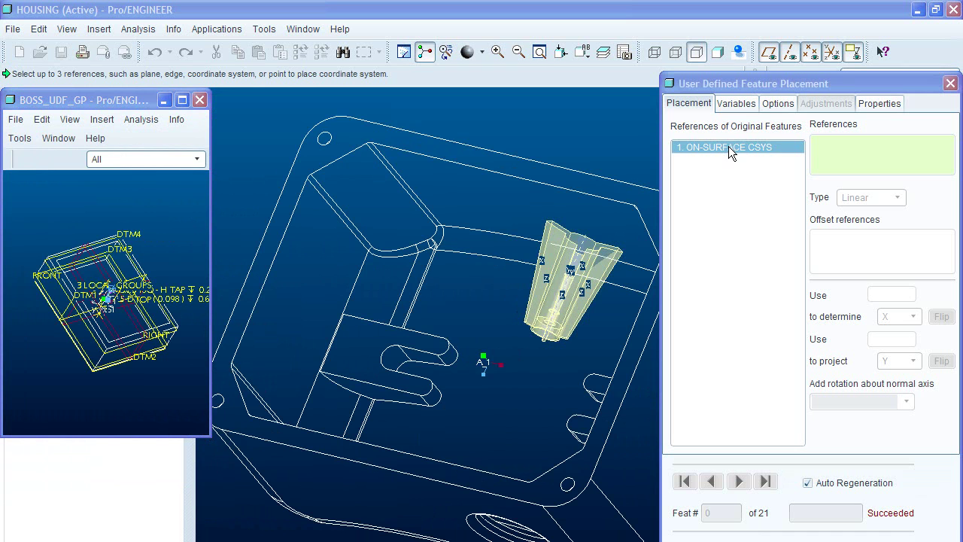
pyautogui.click(511, 416)
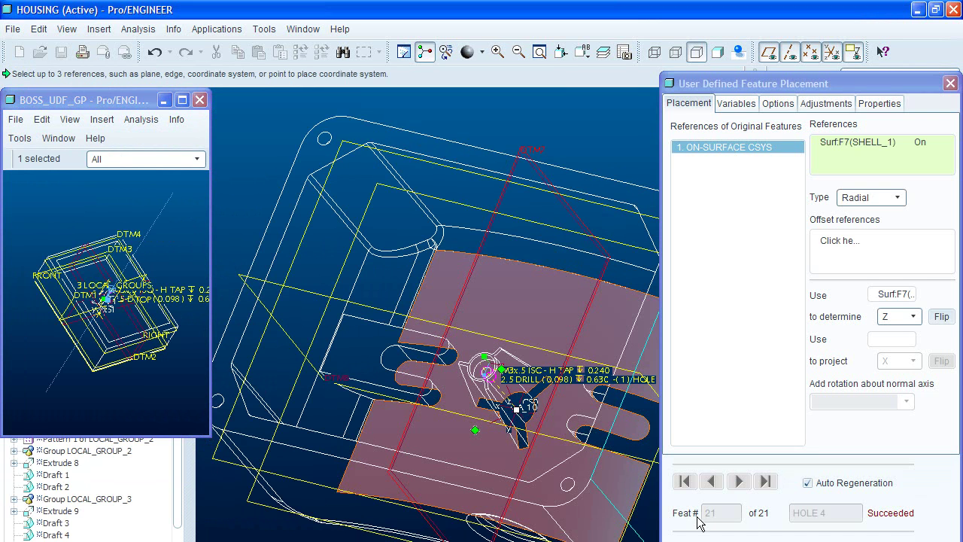
# - Set the boss's Pattern 1 dimension d117 to 6 and adjust the boss's placement on the inner floor
pyautogui.click(736, 104)
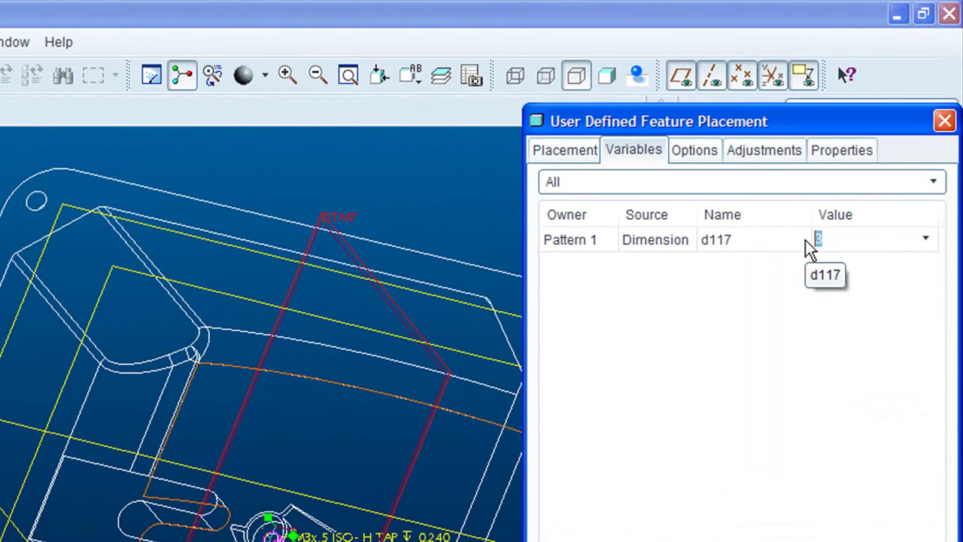
pyautogui.write('6')
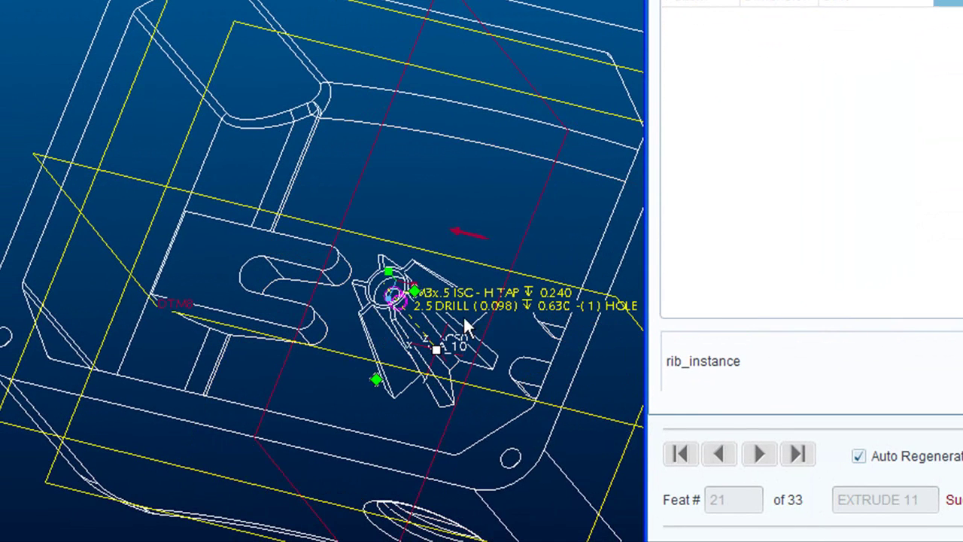
pyautogui.click(455, 340)
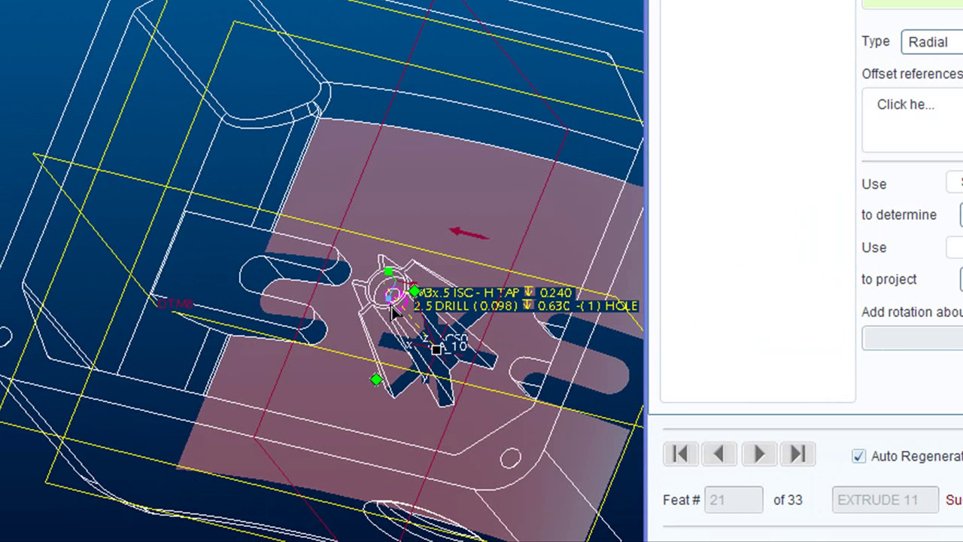
pyautogui.moveTo(392, 272); pyautogui.dragTo(319, 214)
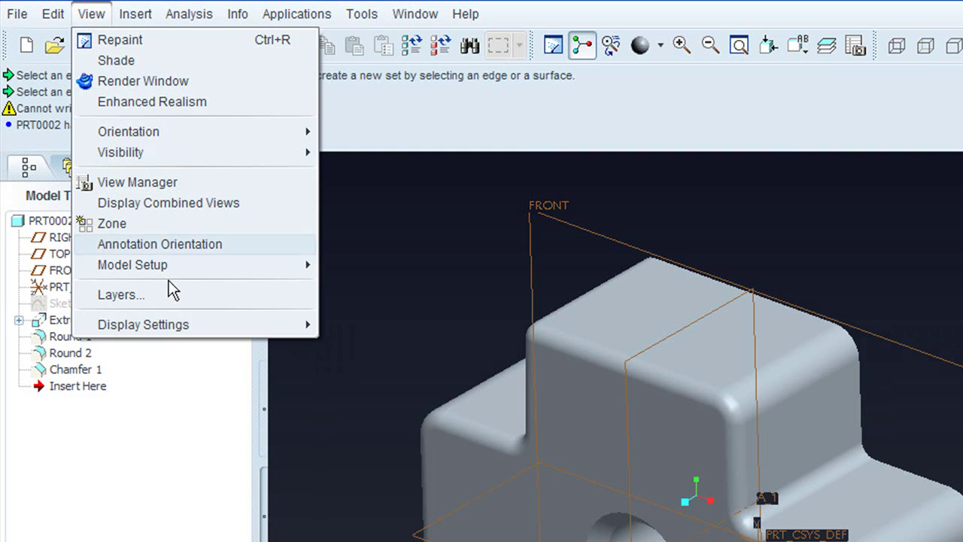
# - Open the system color settings and apply the Default color scheme
pyautogui.moveTo(209, 327)
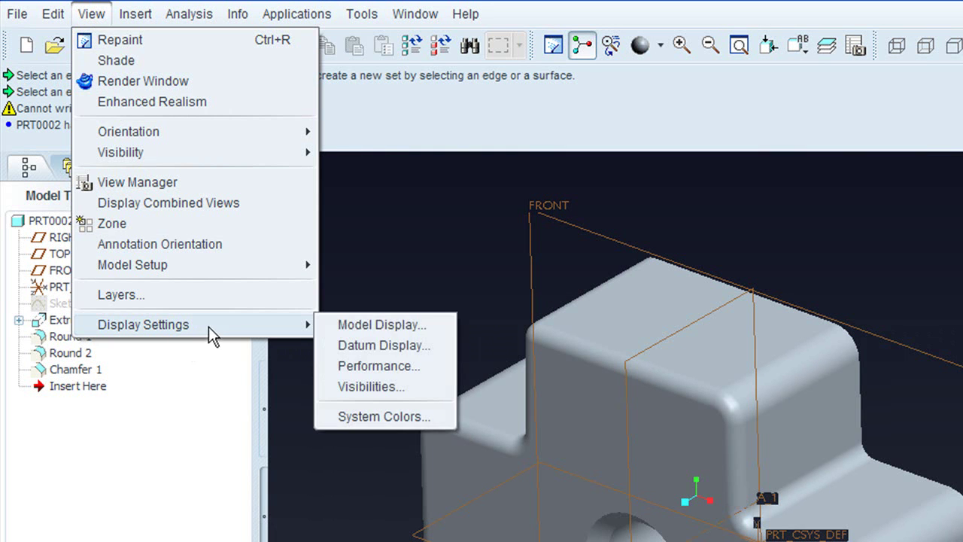
pyautogui.click(394, 416)
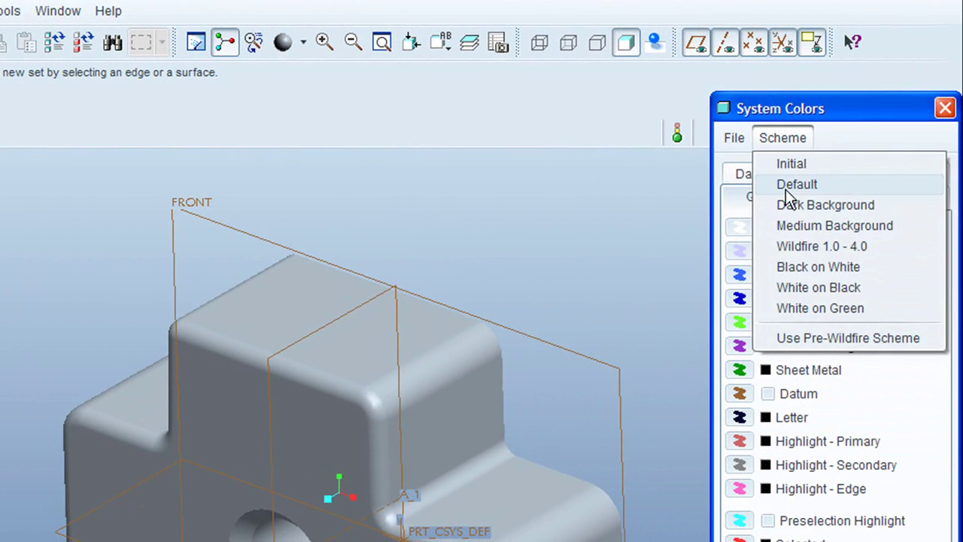
pyautogui.click(785, 188)
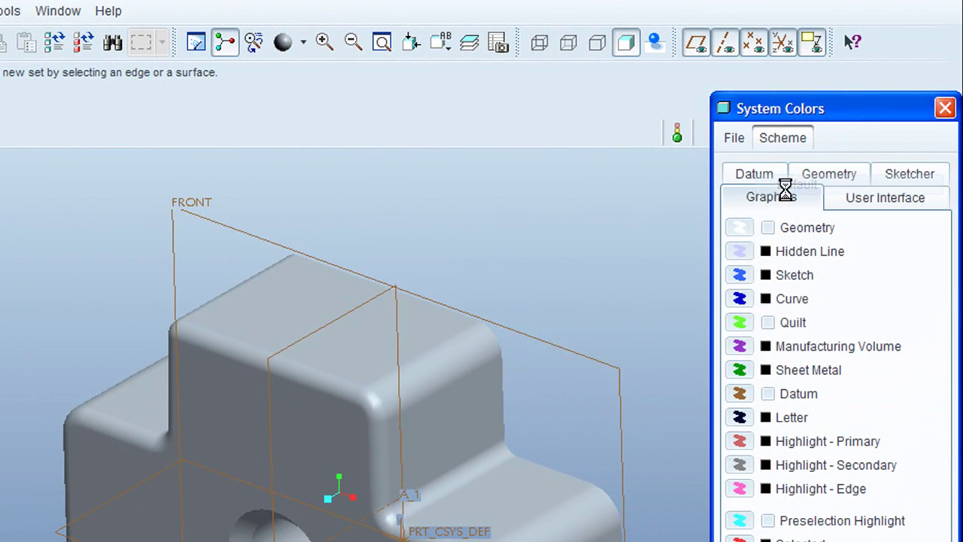
# - Try the Black on White, White on Green and Wildfire 1.0 - 4.0 color schemes
pyautogui.click(786, 142)
pyautogui.click(816, 268)
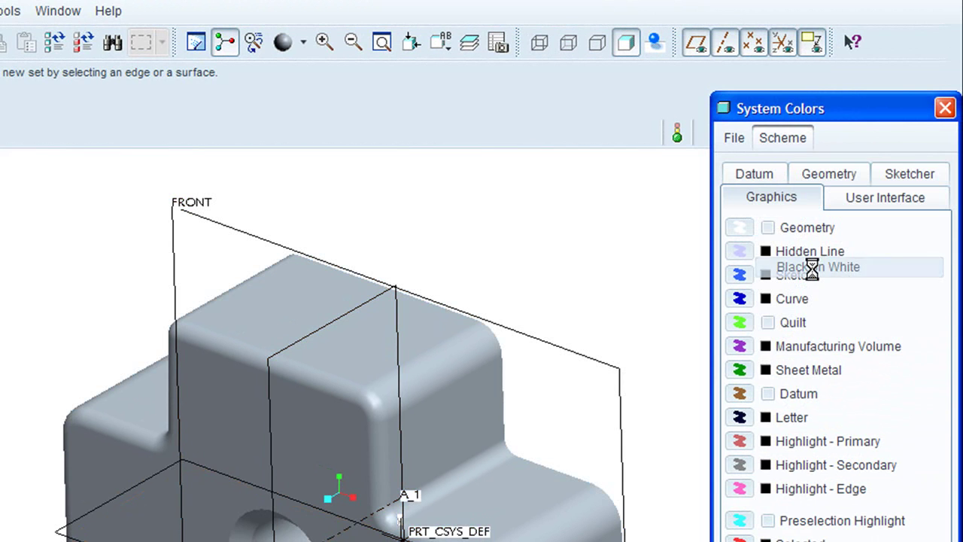
pyautogui.click(802, 140)
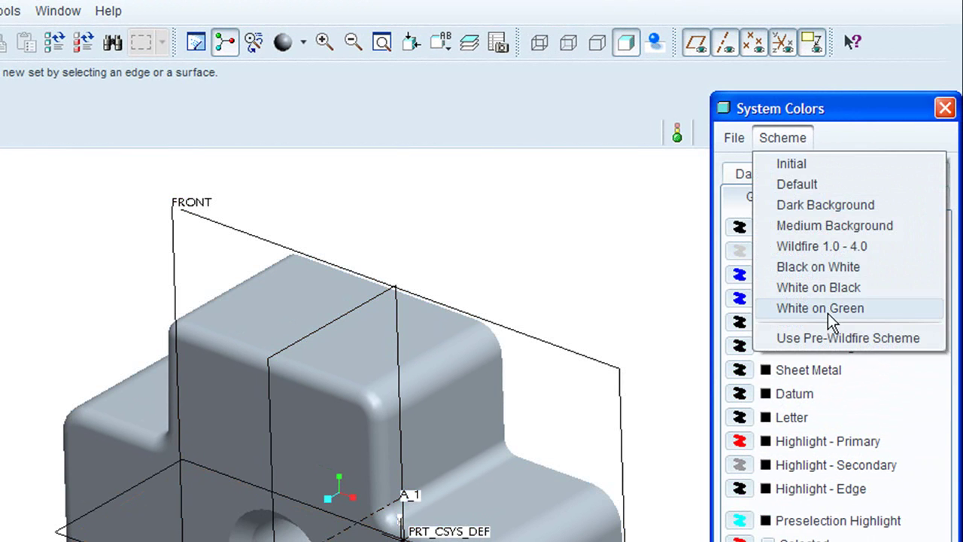
pyautogui.click(805, 310)
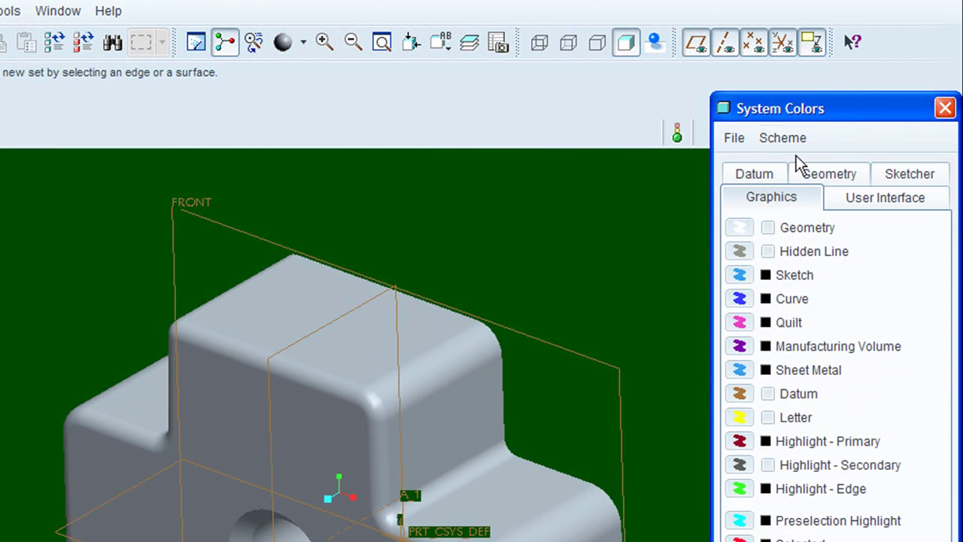
pyautogui.click(786, 139)
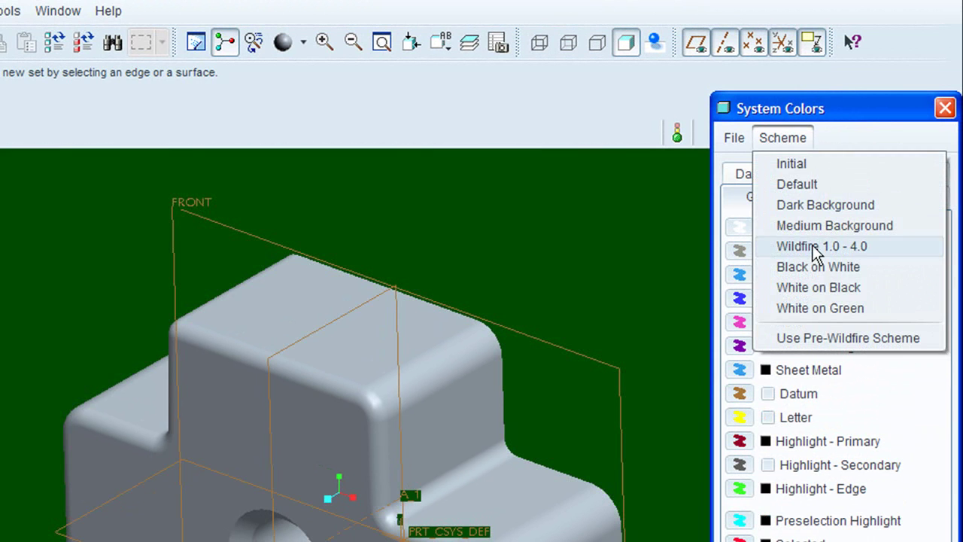
pyautogui.click(819, 247)
# - Apply the Dark Background color scheme
pyautogui.click(782, 139)
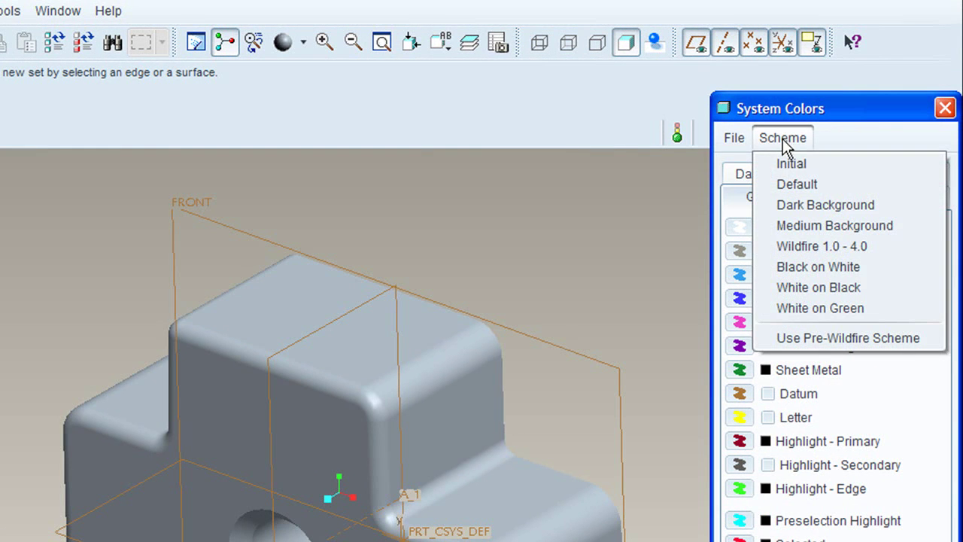
pyautogui.click(796, 205)
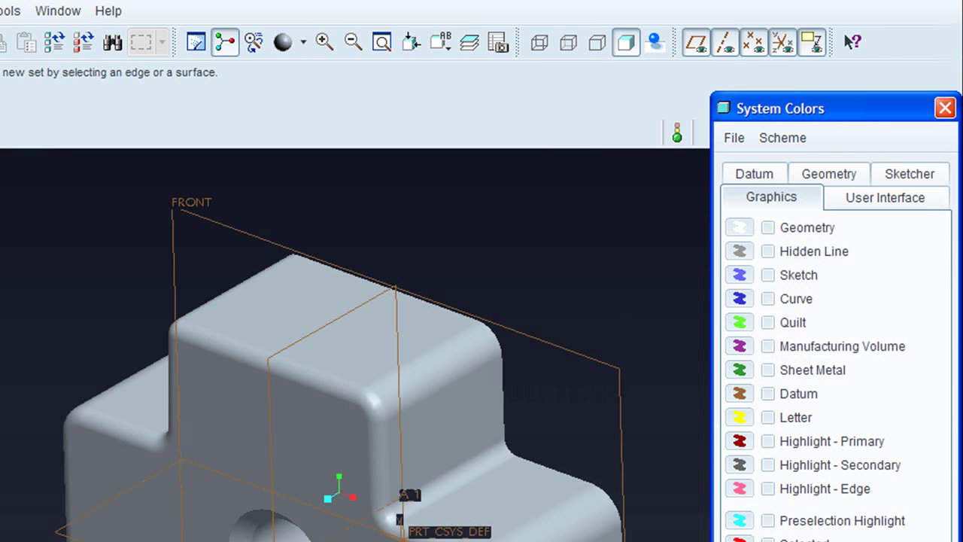
pyautogui.press('Escape')
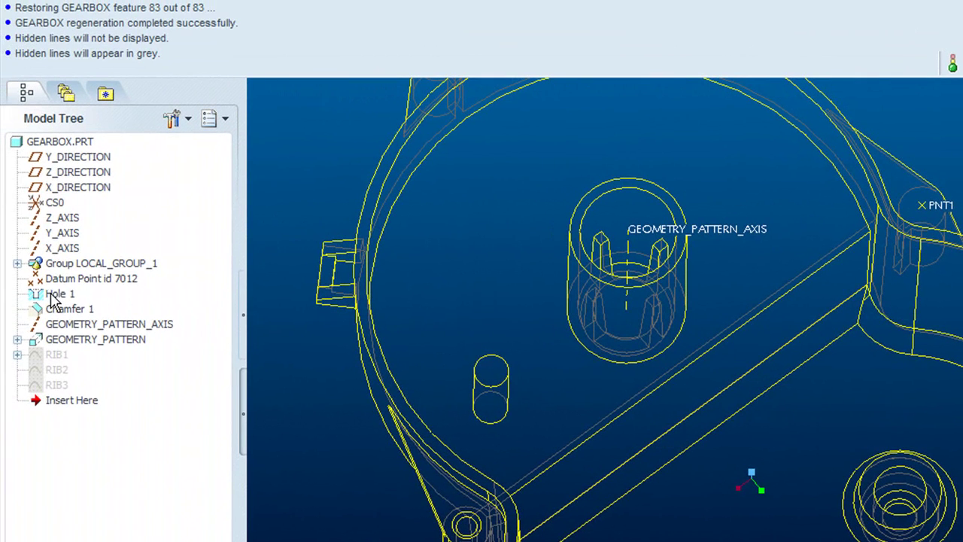
# - Pattern Hole 1 with a Point pattern that takes its member locations from Datum Point id 7012
pyautogui.click(57, 294)
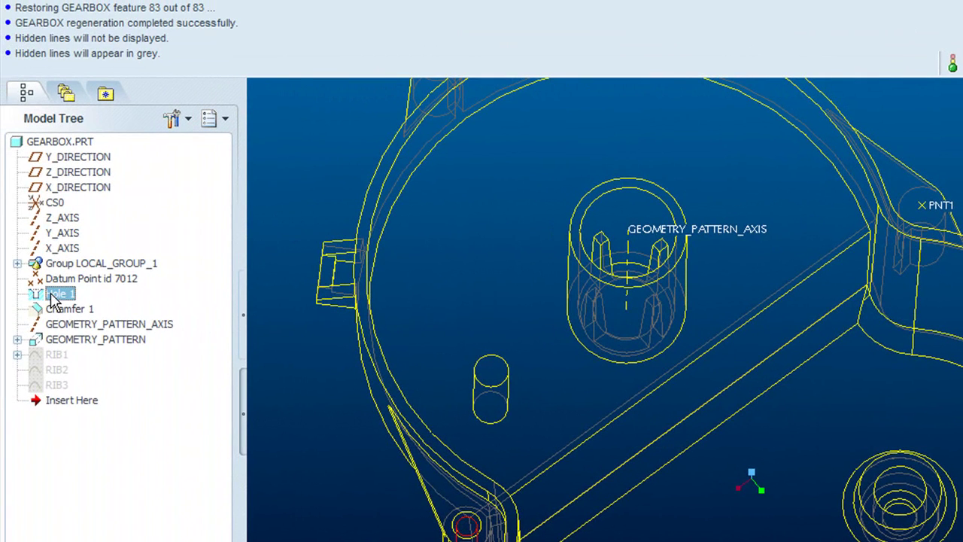
pyautogui.rightClick(51, 296)
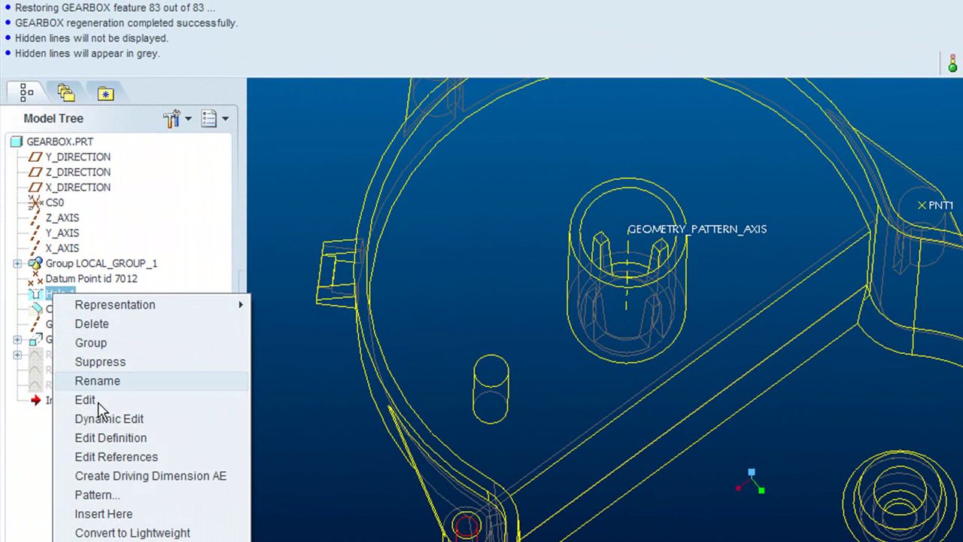
pyautogui.click(109, 496)
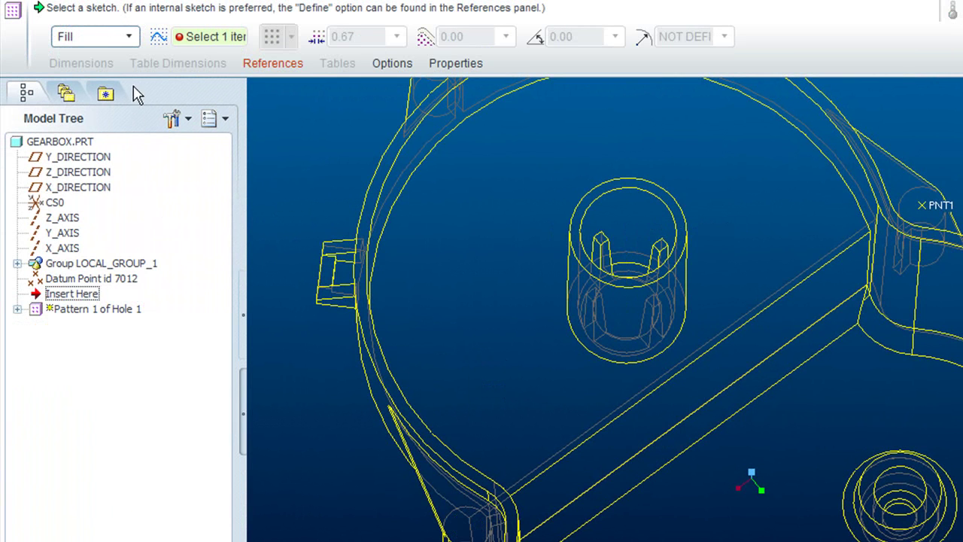
pyautogui.click(131, 36)
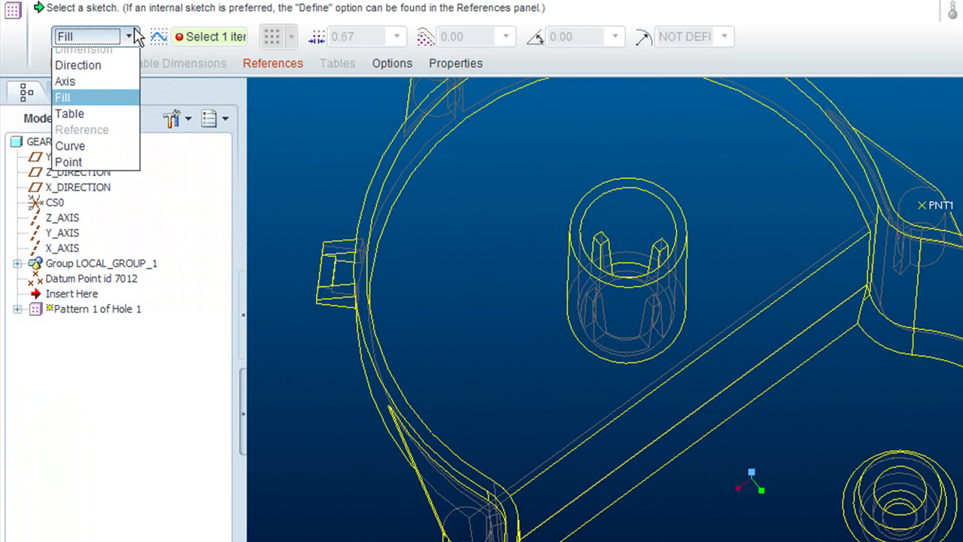
pyautogui.click(108, 171)
pyautogui.click(192, 39)
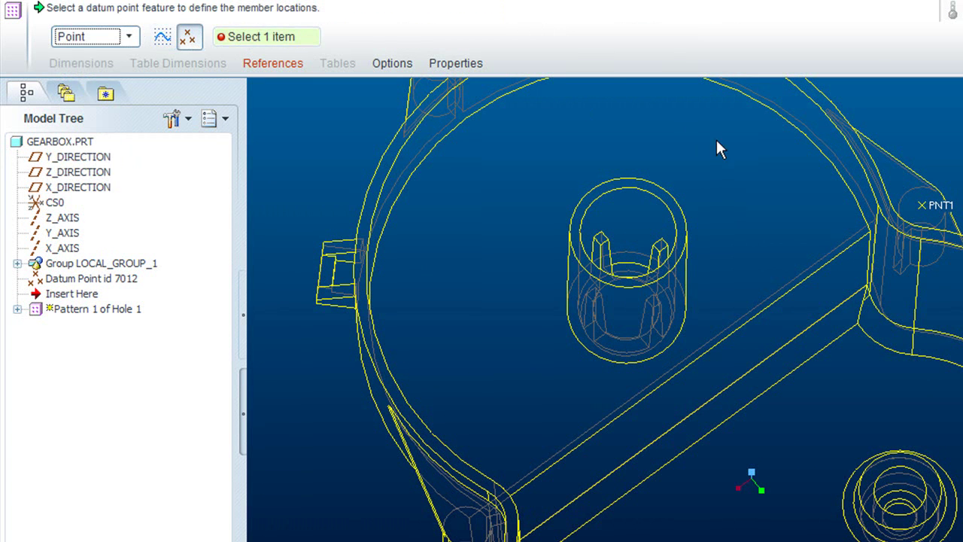
pyautogui.click(88, 284)
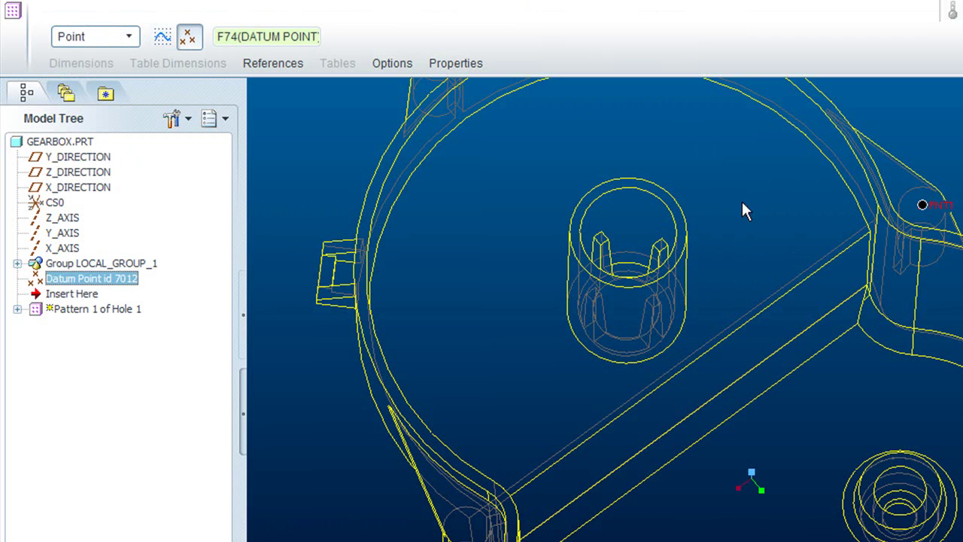
pyautogui.press('Return')
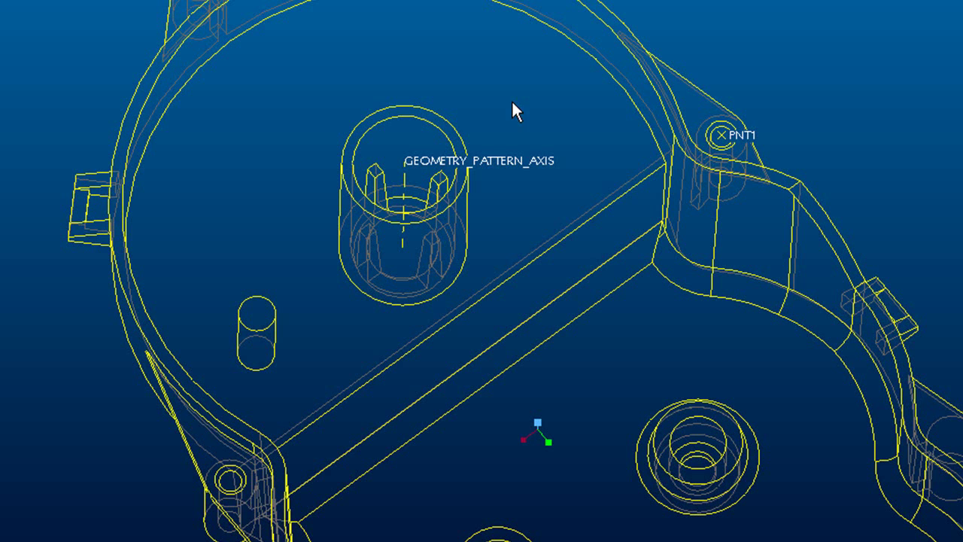
# - Start a geometry pattern of the small cylindrical boss GEOMETRY_PATTERN, using the Axis type about GEOMETRY_PATTERN_AXIS
pyautogui.click(265, 329)
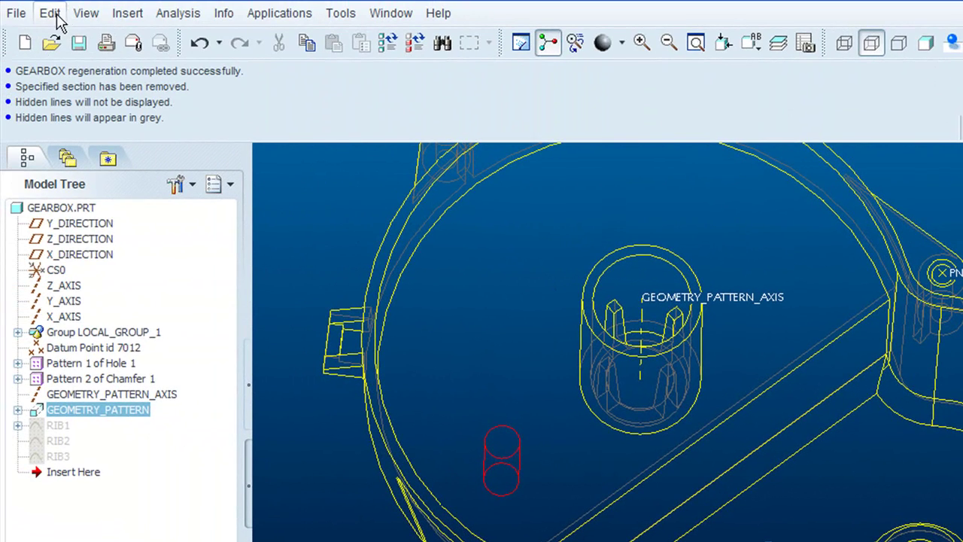
pyautogui.click(8, 0)
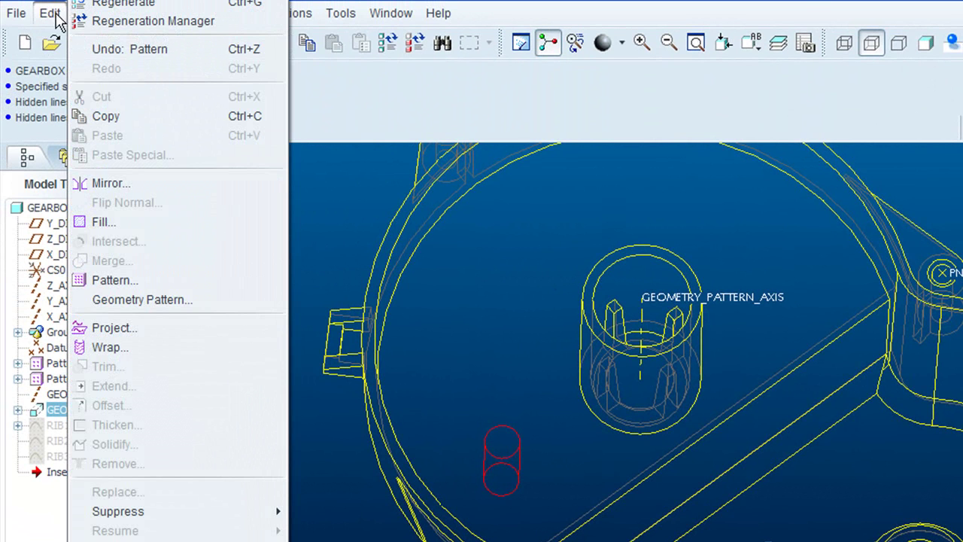
pyautogui.click(140, 300)
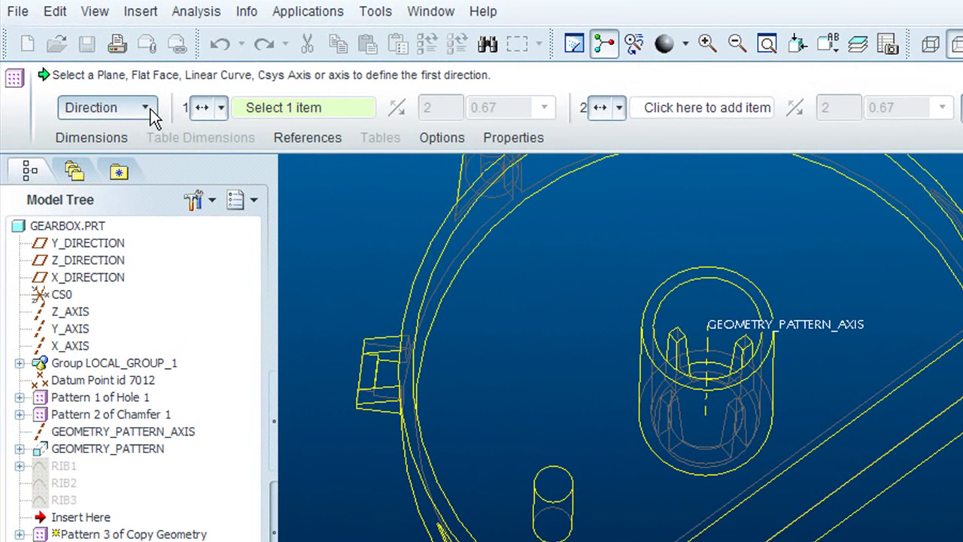
pyautogui.click(147, 108)
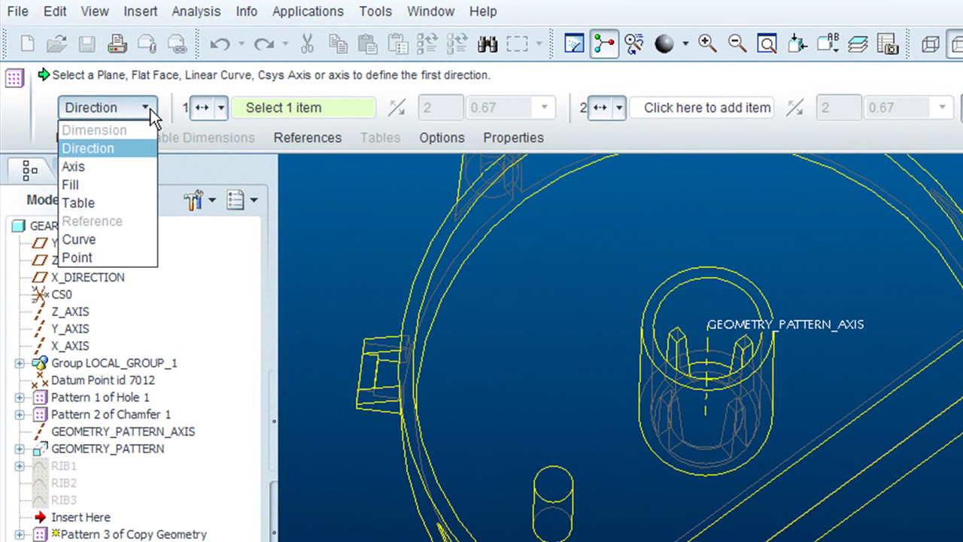
pyautogui.click(124, 170)
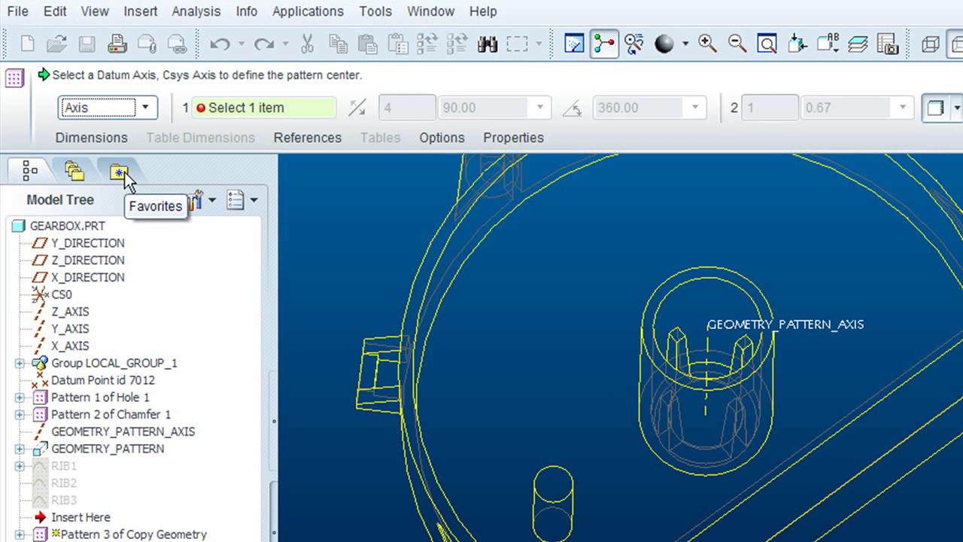
pyautogui.click(120, 433)
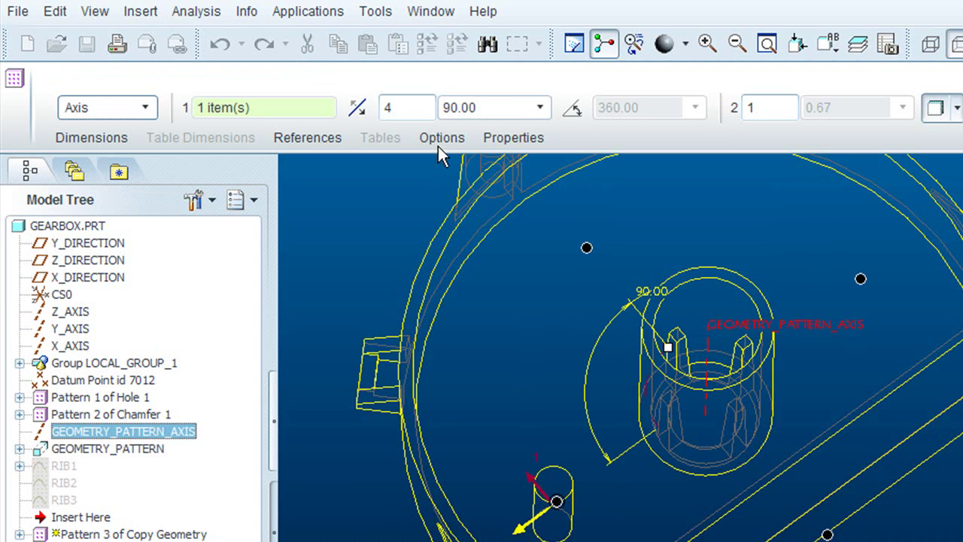
# - Set the axis pattern to 5 members over a 180-degree angular extent and complete it
pyautogui.doubleClick(388, 107)
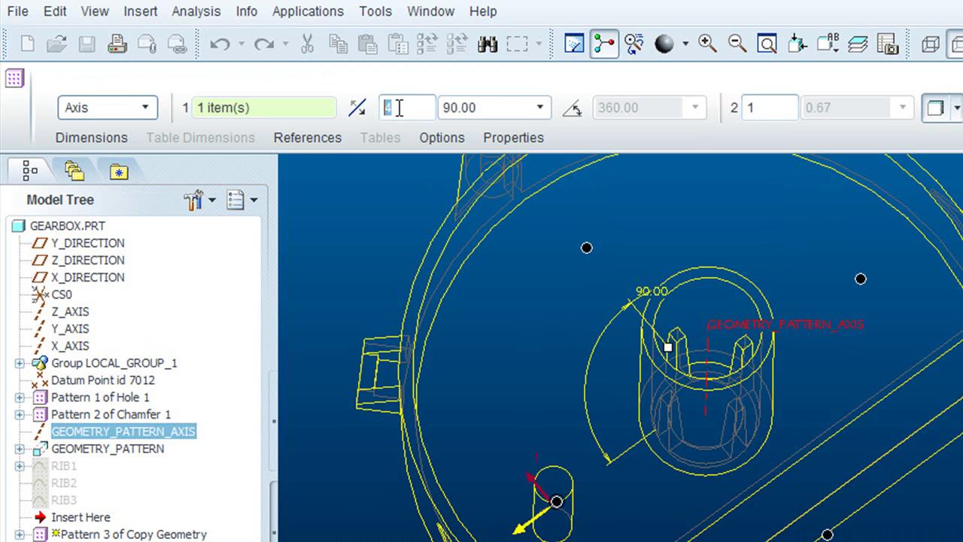
pyautogui.write('5')
pyautogui.click(575, 109)
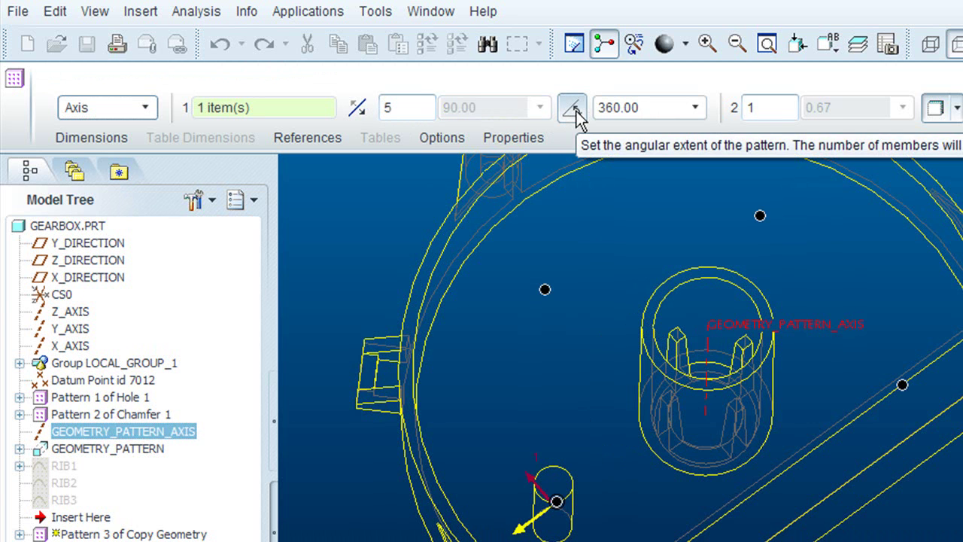
pyautogui.click(697, 109)
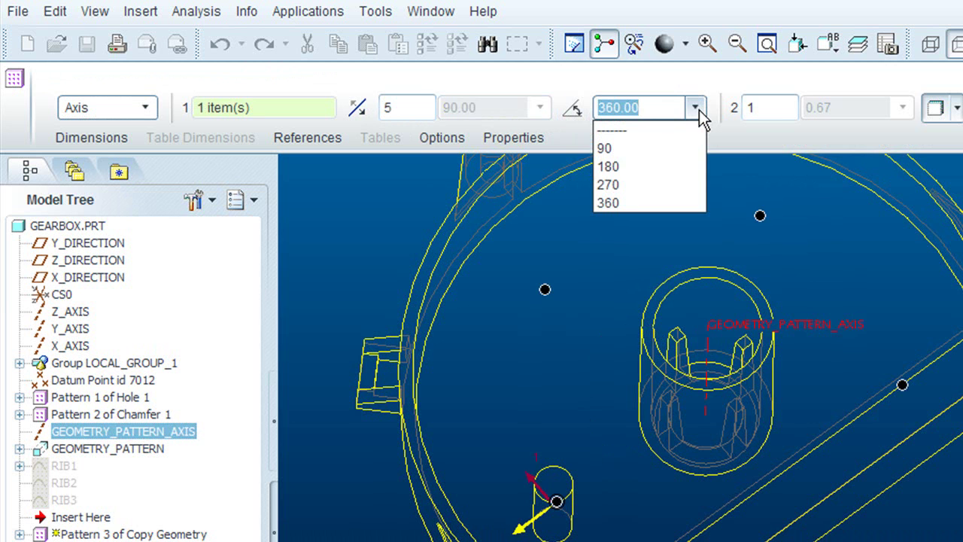
pyautogui.click(682, 167)
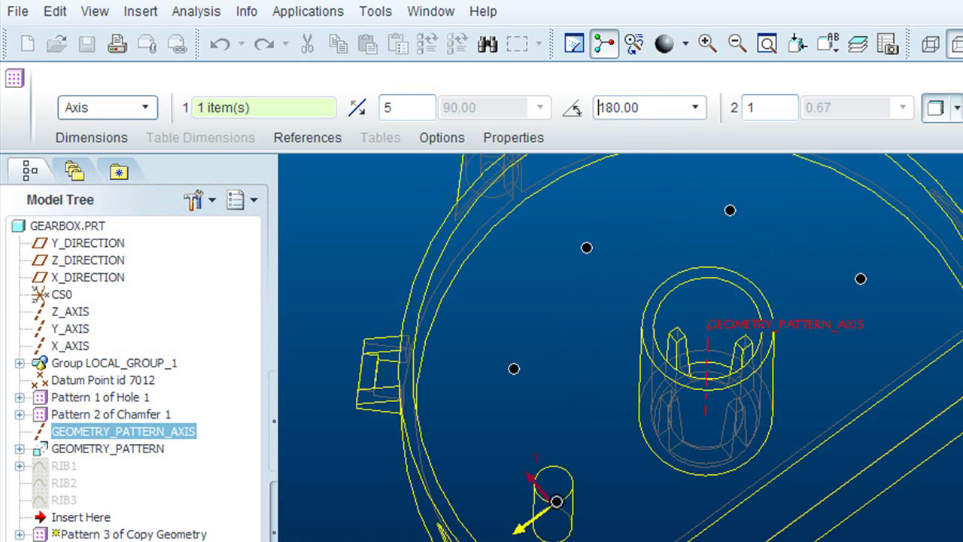
pyautogui.middleClick(884, 230)
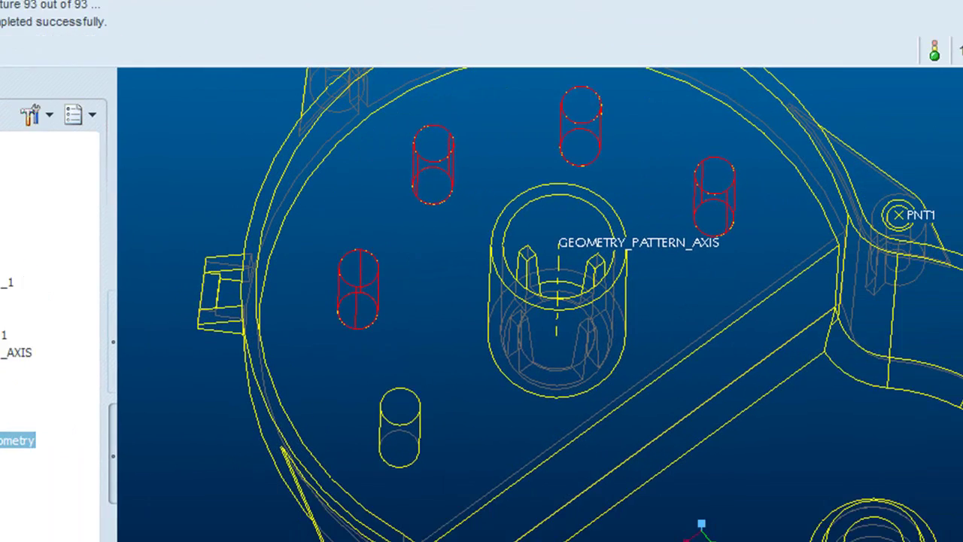
pyautogui.hotkey('ctrl', '3')
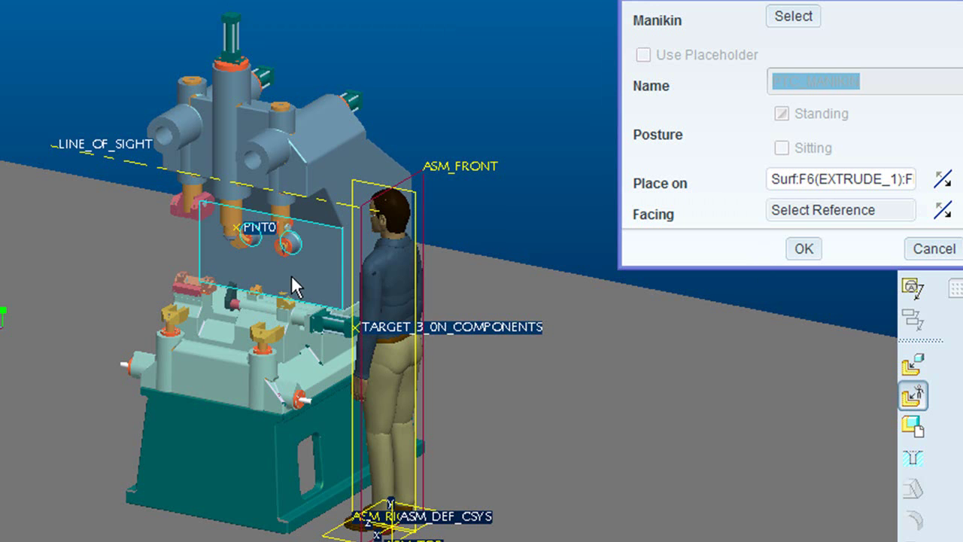
# - Make the manikin face the flat CUT surface of the machine's casting and accept its placement
pyautogui.click(291, 274)
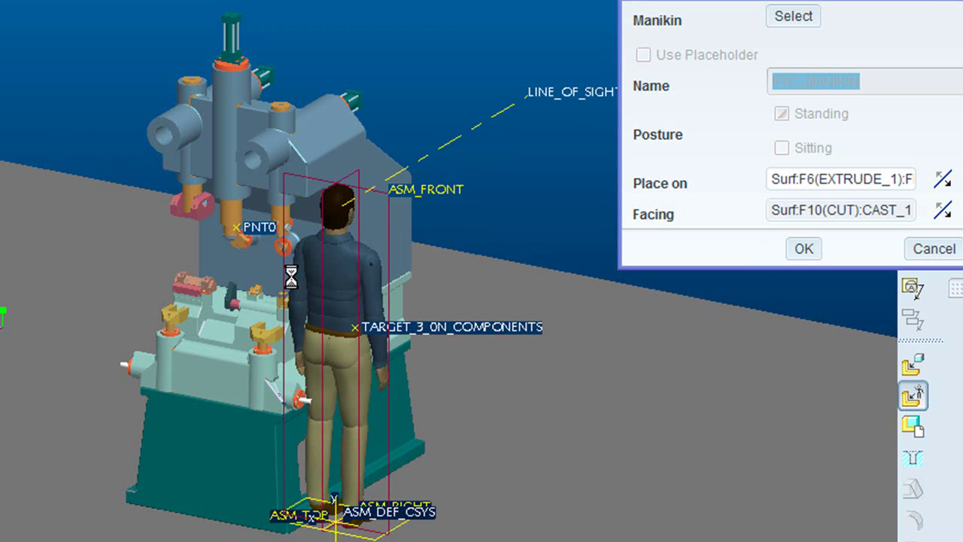
pyautogui.click(803, 249)
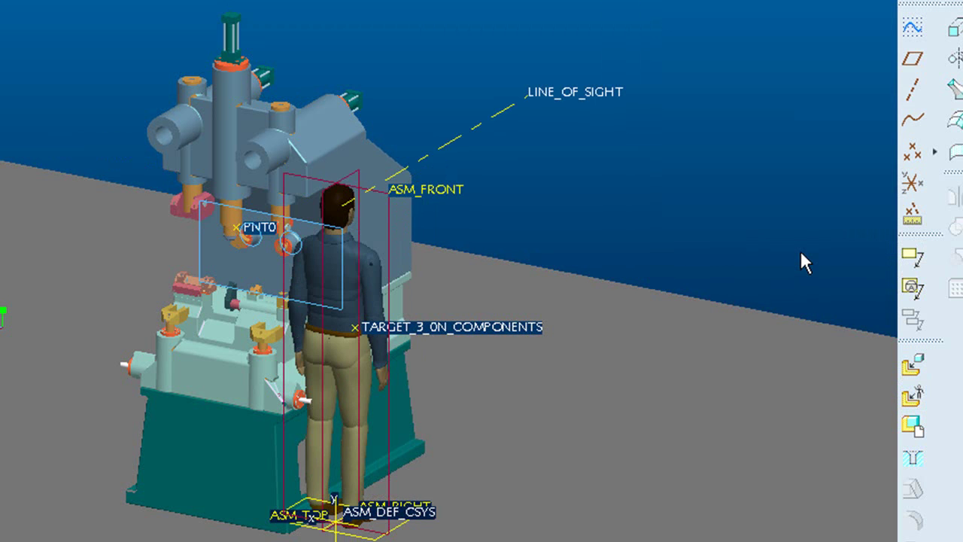